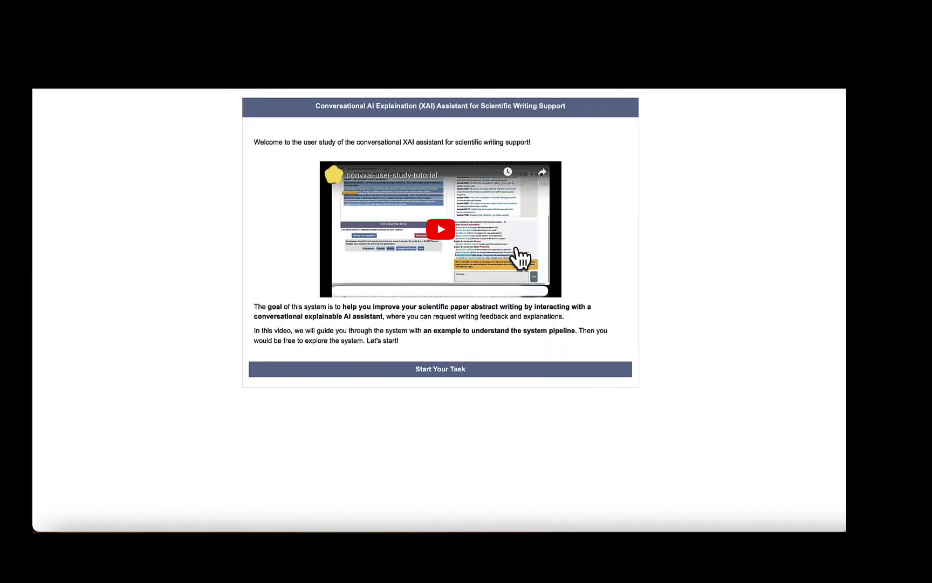
# - Start the writing task and choose CHI (Human-Computer Interaction Domain) as the target conference
pyautogui.click(477, 370)
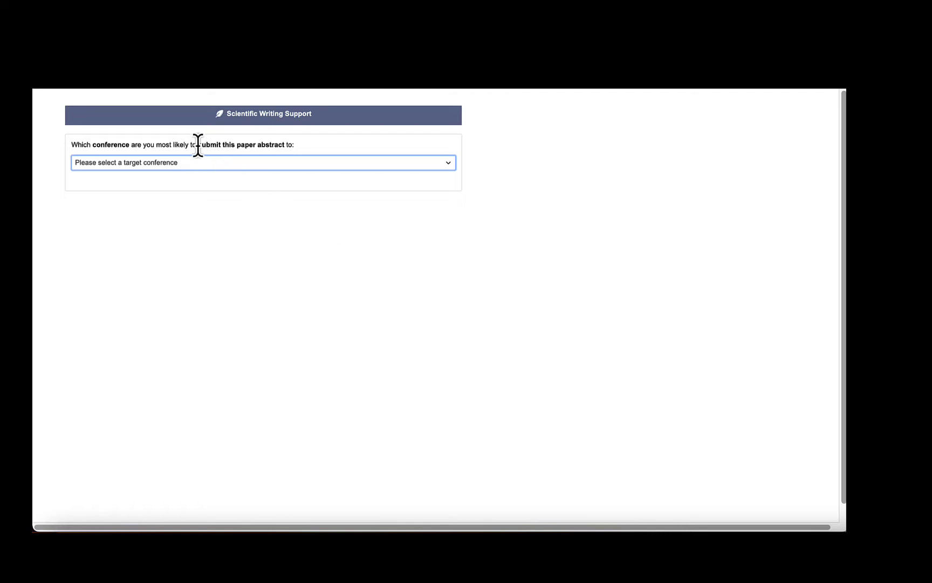
pyautogui.click(273, 166)
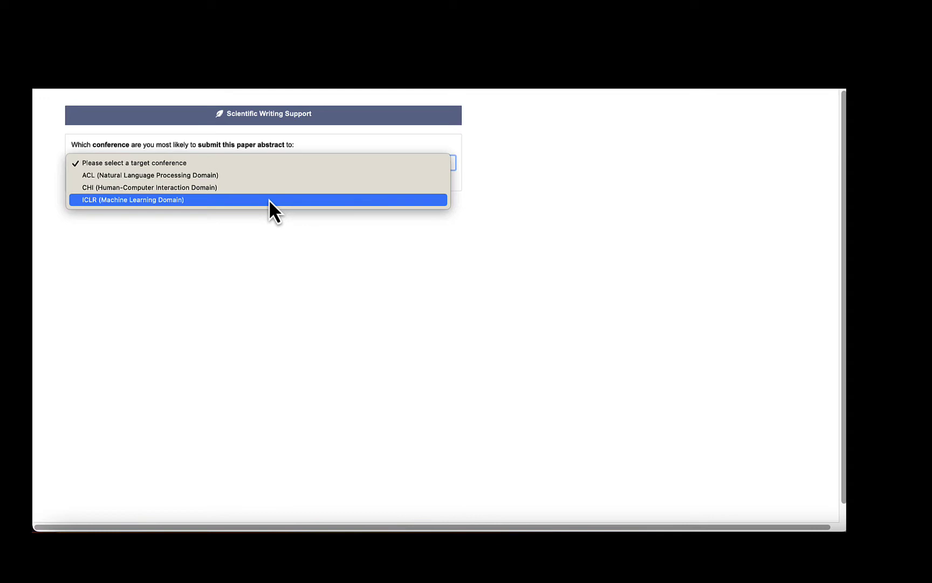
pyautogui.click(265, 190)
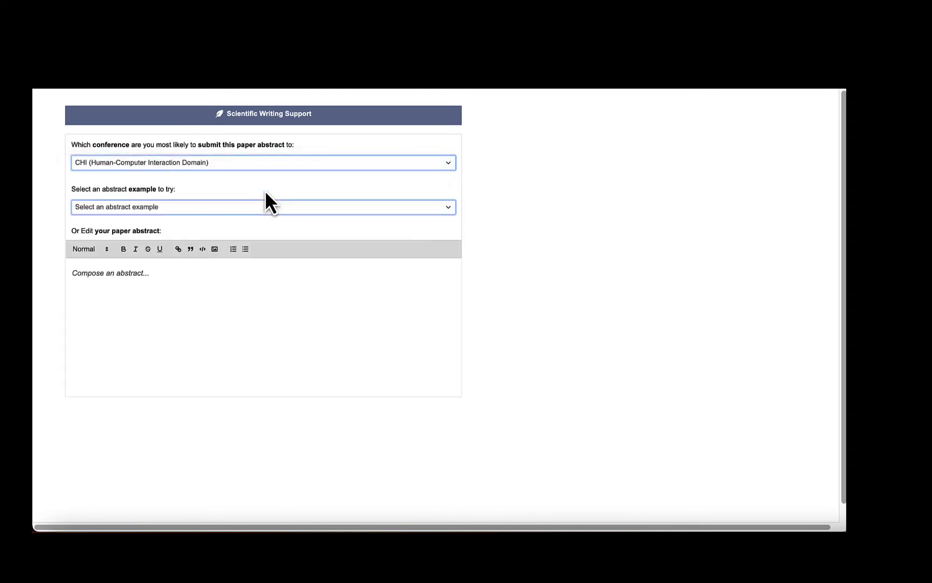
# - Paste the conversational XAI abstract into the empty editor and submit it for per-sentence predictions
pyautogui.click(235, 283)
pyautogui.write('While various AI explanation (XAI) methods have been designed to gain insights into AI systems, it is still hard for users to acquire the information they need. Prior work suggested using chatbots to dynamically cater to human needs, but little has been explored about how conversational AI should be designed. In this paper, we examine the Conversational XAI potential in the context of scientific writing. Informed by human linguistics and formative studies, we identify four design principles of Conversational XAI: address various user questions (‘multifaceted’), provide details on-demand (‘controllability’), proactively suggest and accept follow-up questions (‘mix-initiative’ and ‘context-aware drill-down’). We instantiate them into an interactive prototype, CONVXAI, which allows writers to interact with various explanations through a chatbot interface. Through 13 user studies, we show that 9 out of 13 participants preferred CONVXAI over the static interface baseline SelectXAI. CONVXAI is promising to help users think through and address their diverse questions. We are also aware of the limitation of CONVXAI, such as a steeper learning curve than baseline. We conclude by discussing implications and challenges of conversational XAI systems.')
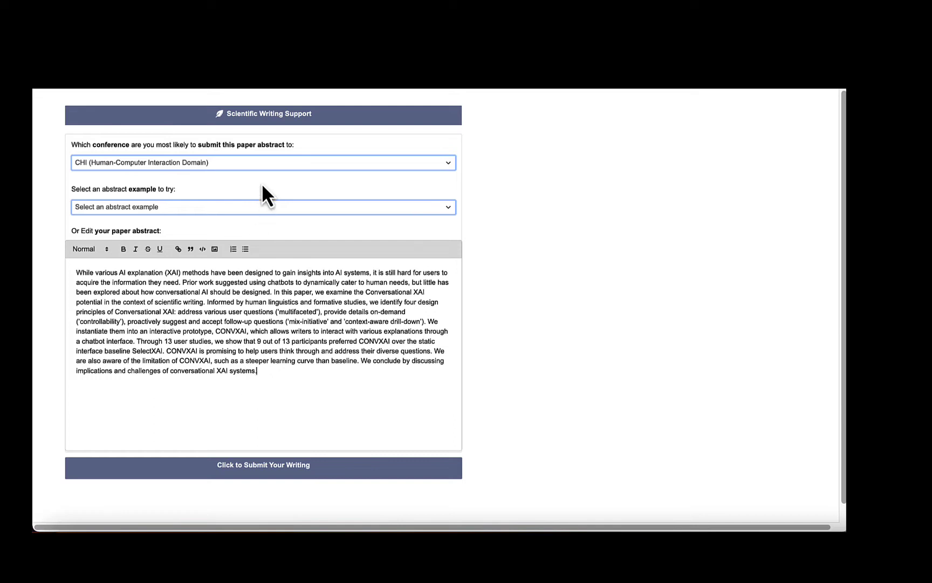
pyautogui.click(258, 208)
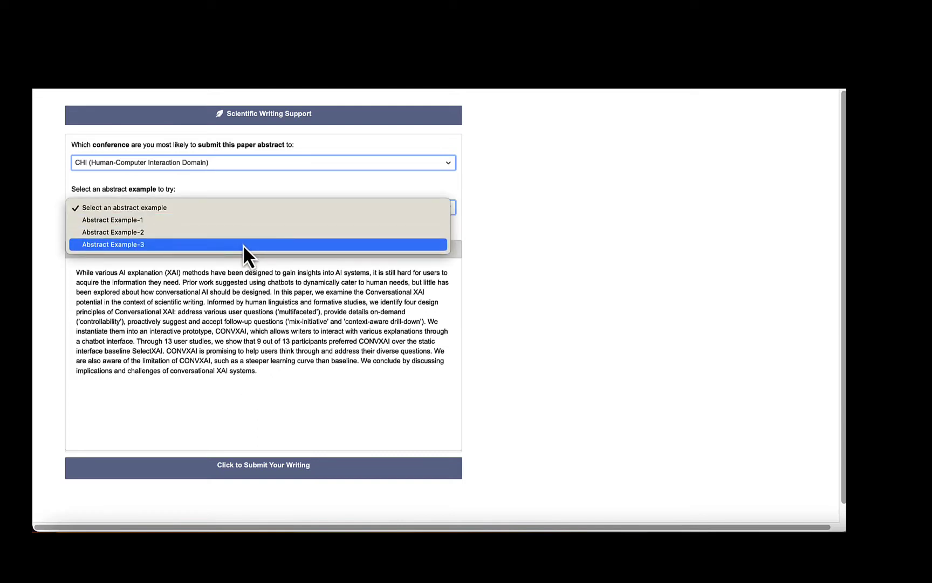
pyautogui.click(228, 374)
pyautogui.click(233, 470)
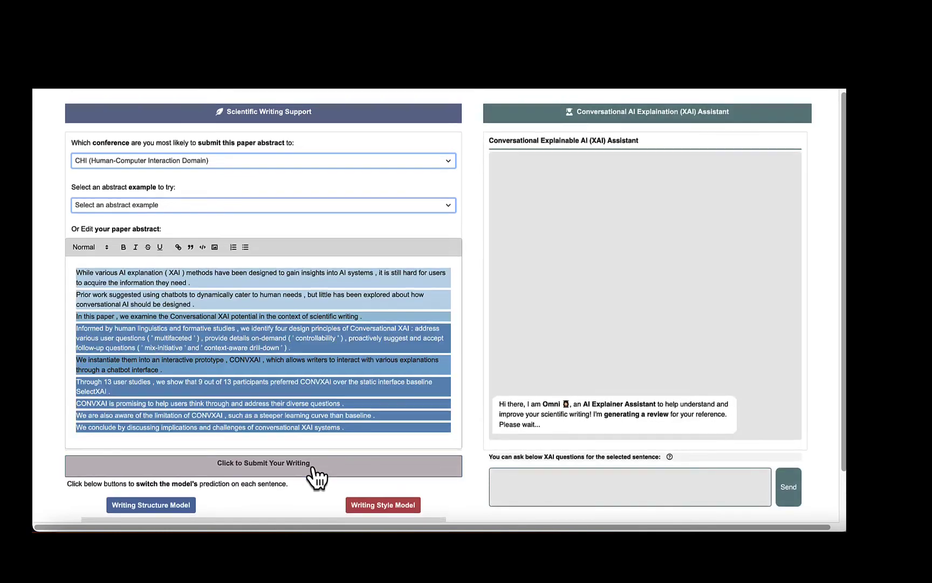
# - Switch from Writing Structure Model to Writing Style Model and back, then read the 4/5 review
pyautogui.scroll(-2, 313, 476)
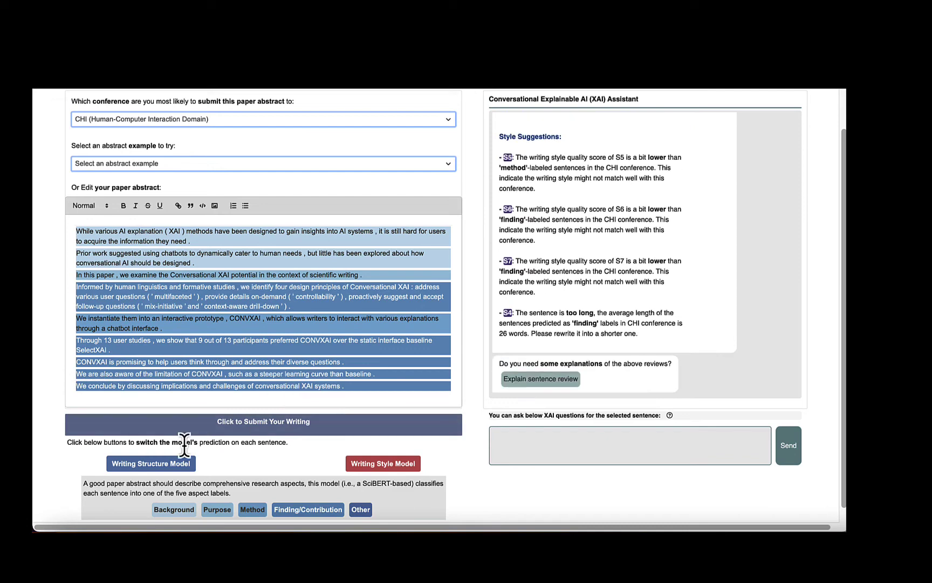
pyautogui.scroll(-1, 166, 474)
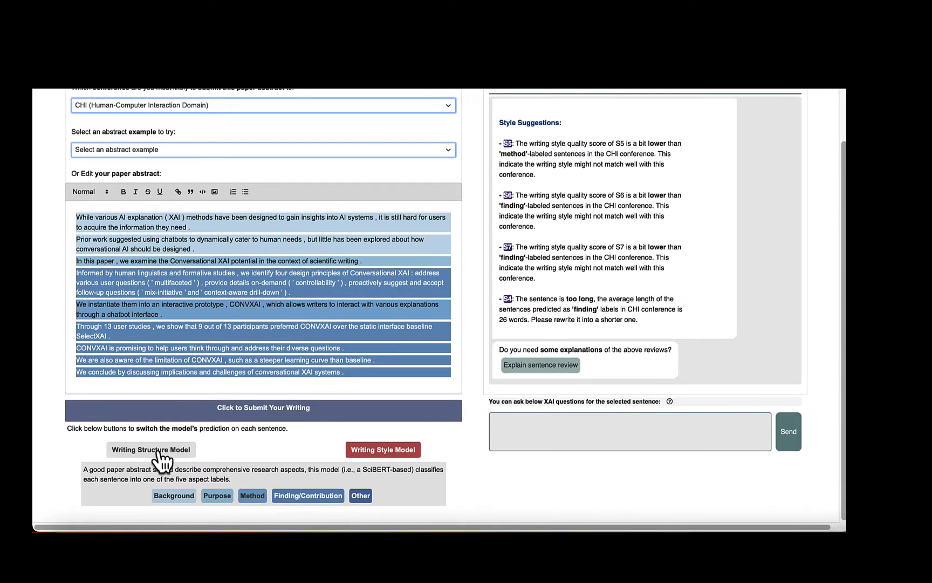
pyautogui.click(159, 453)
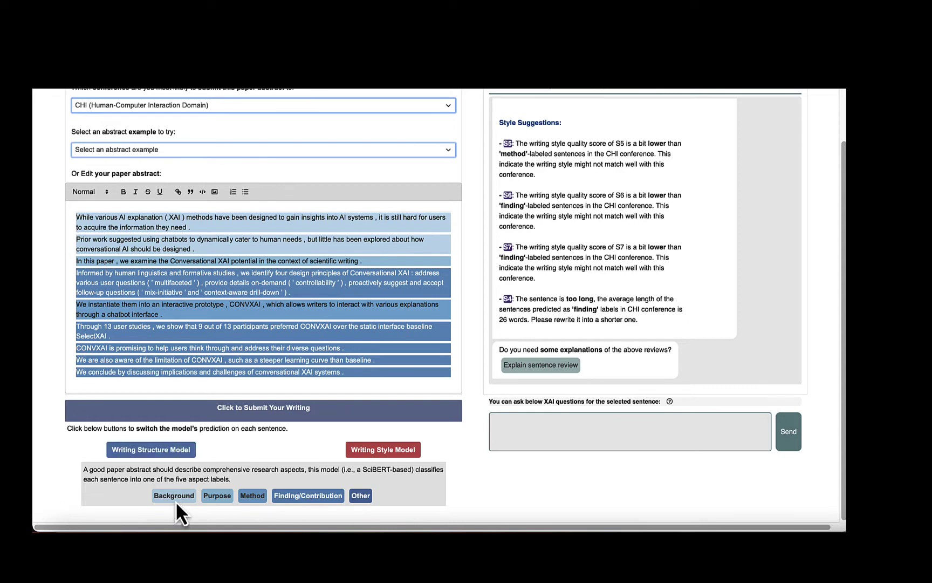
pyautogui.click(385, 453)
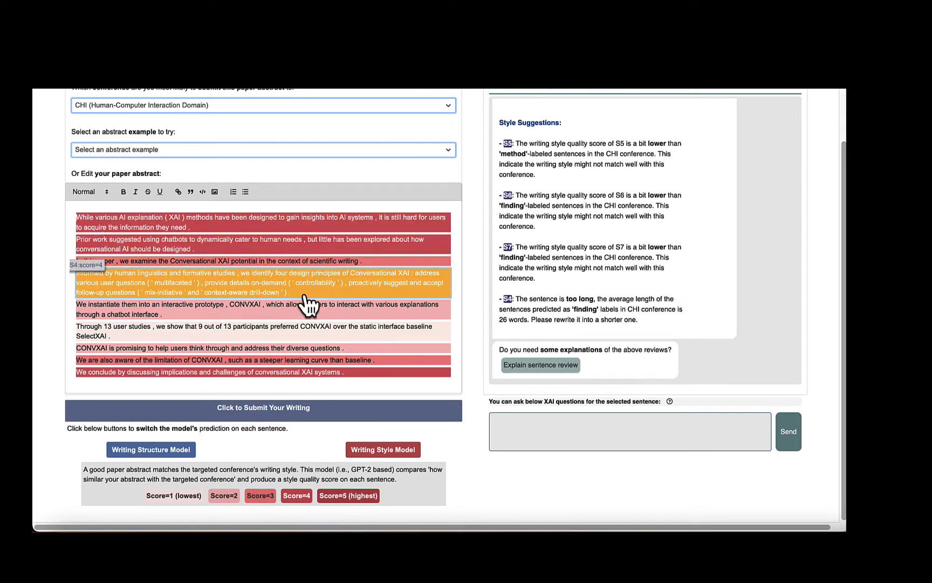
pyautogui.click(149, 450)
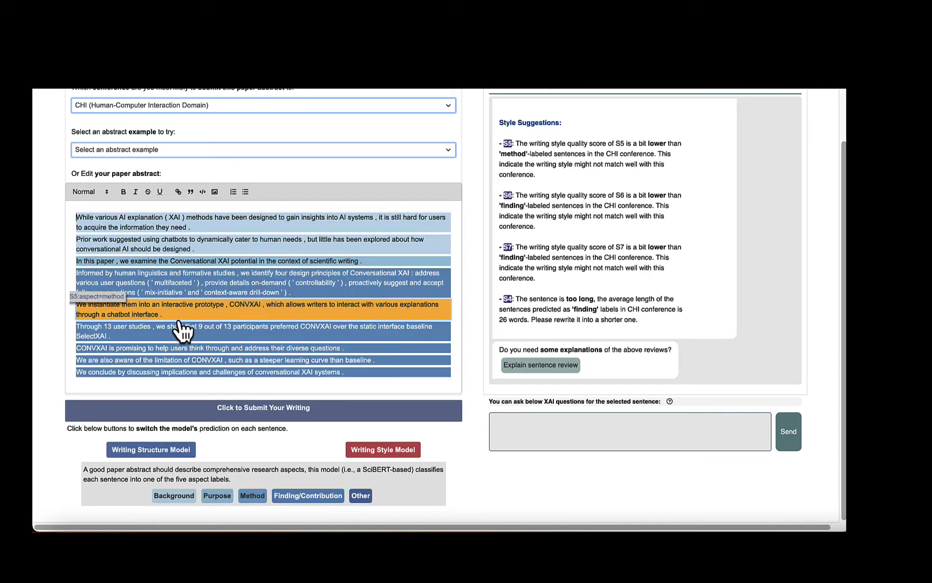
pyautogui.scroll(5, 493, 207)
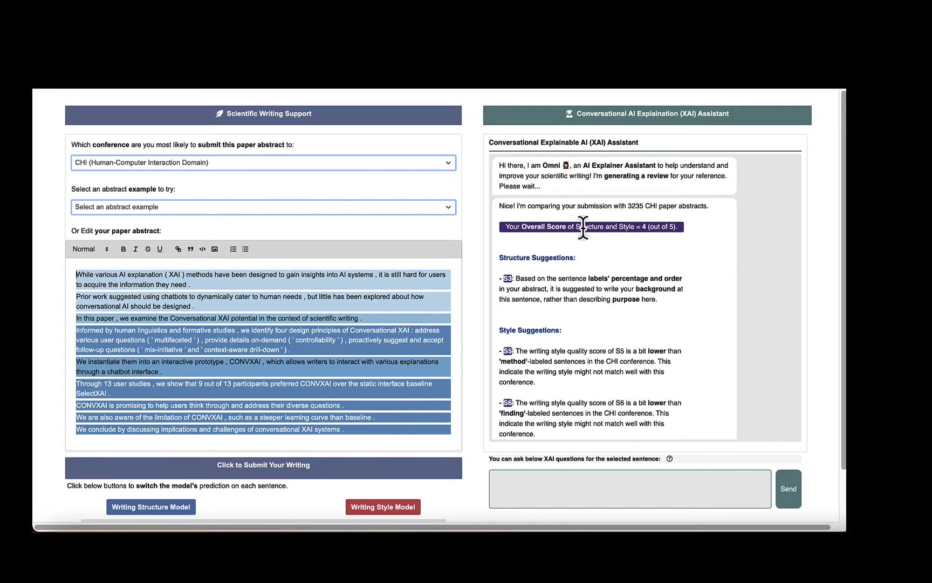
# - Select S3, 'In this paper, we examine the Conversational XAI potential…', as the sentence to question
pyautogui.scroll(-5, 520, 260)
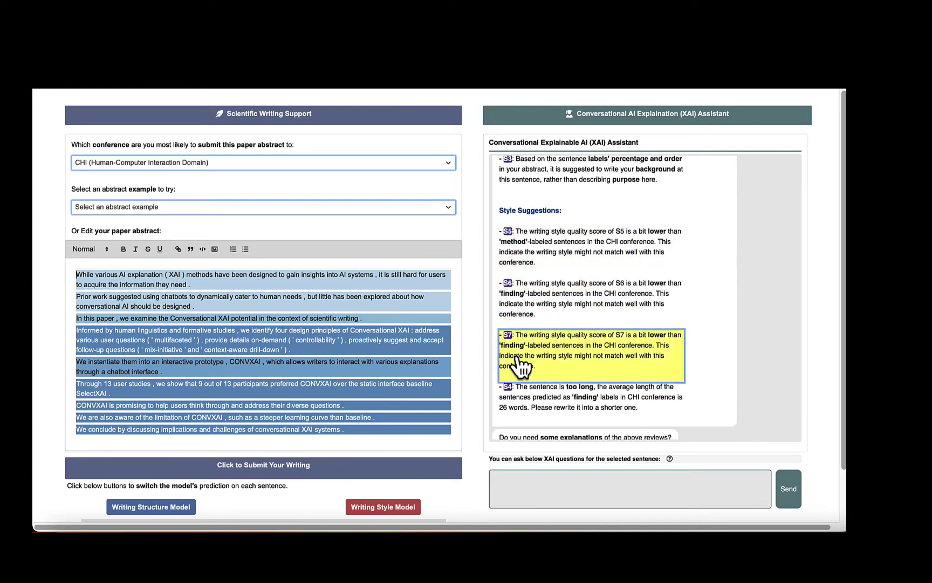
pyautogui.scroll(2, 535, 246)
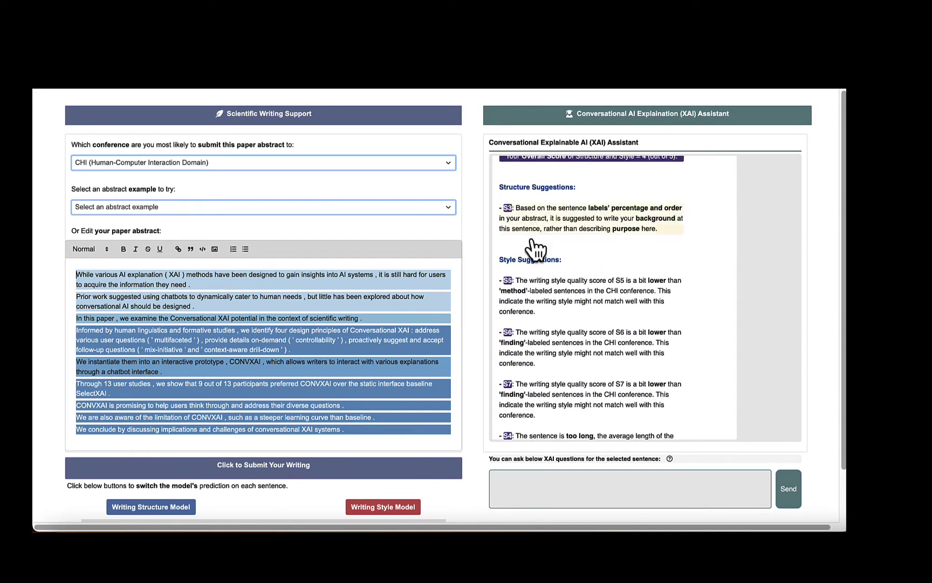
pyautogui.click(537, 296)
pyautogui.click(534, 337)
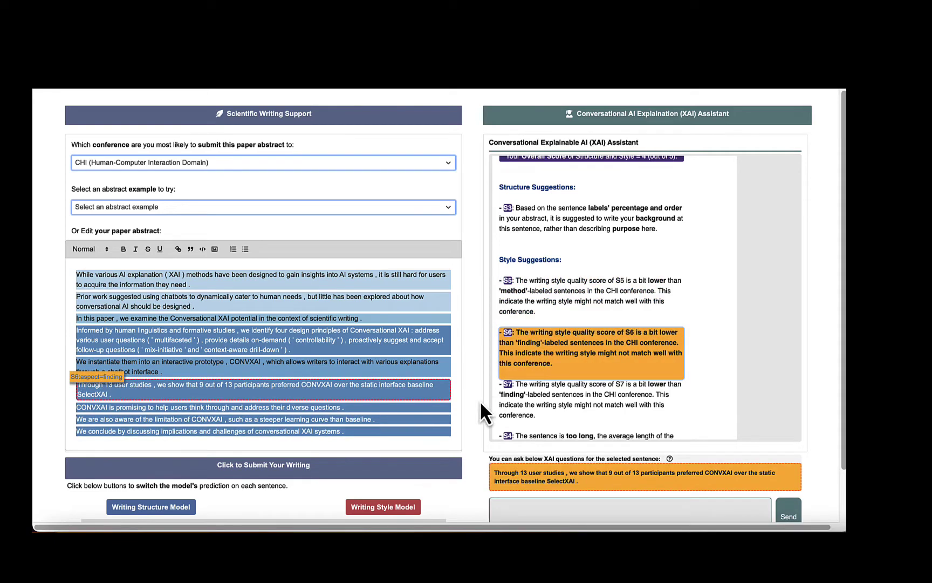
pyautogui.scroll(-2, 479, 404)
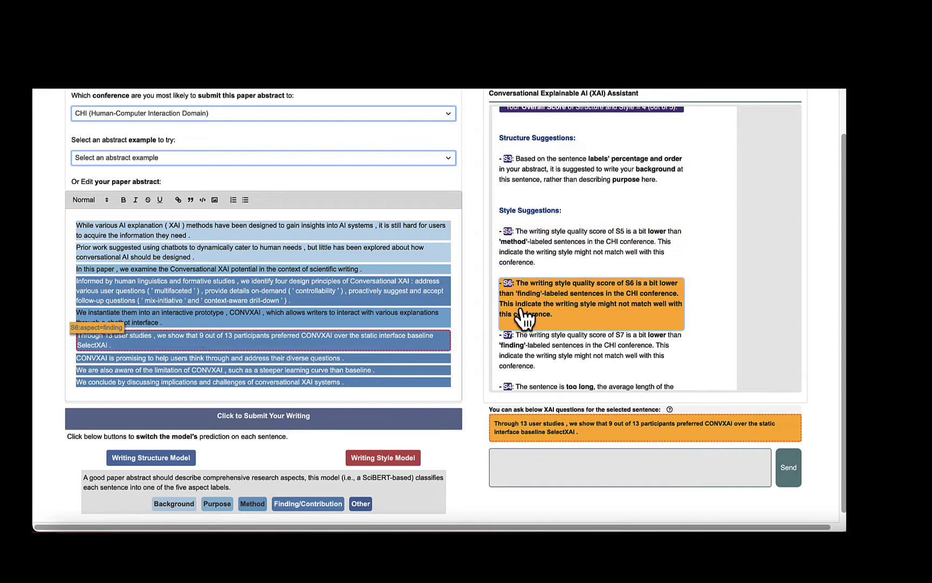
pyautogui.click(537, 167)
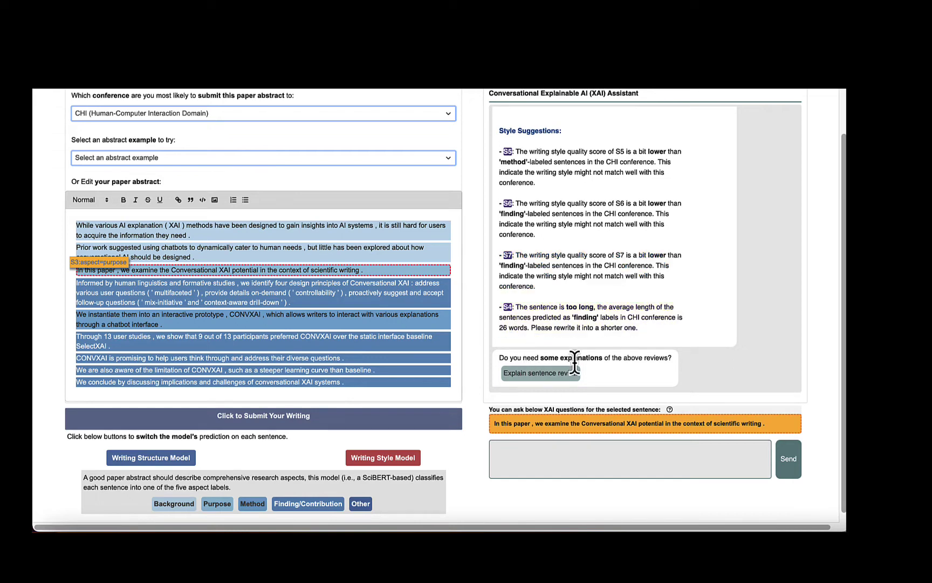
pyautogui.scroll(2, 614, 184)
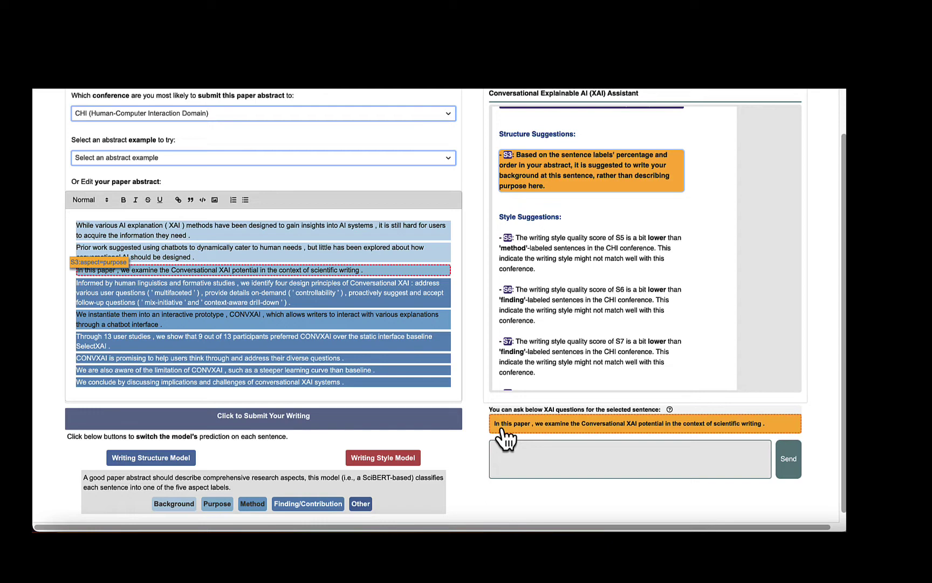
pyautogui.scroll(-2, 522, 345)
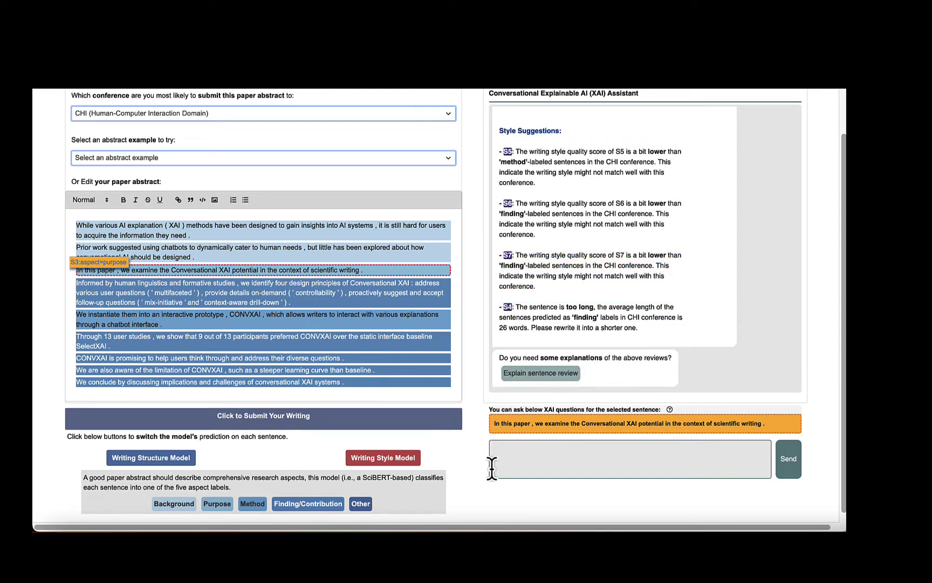
# - Ask the assistant to explain the sentence review, then ask for the Label Distribution
pyautogui.click(556, 375)
pyautogui.click(793, 461)
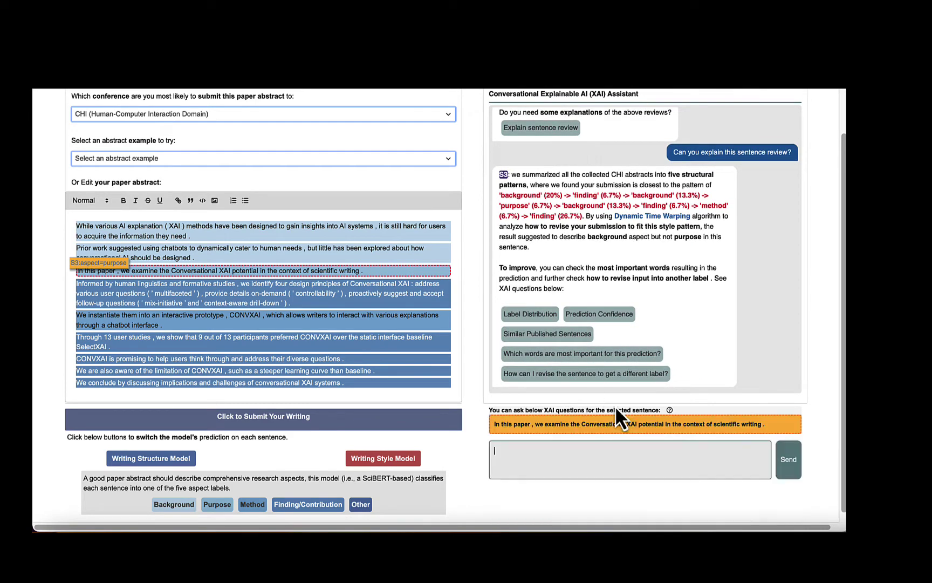
pyautogui.moveTo(652, 410)
pyautogui.scroll(-3, 653, 410)
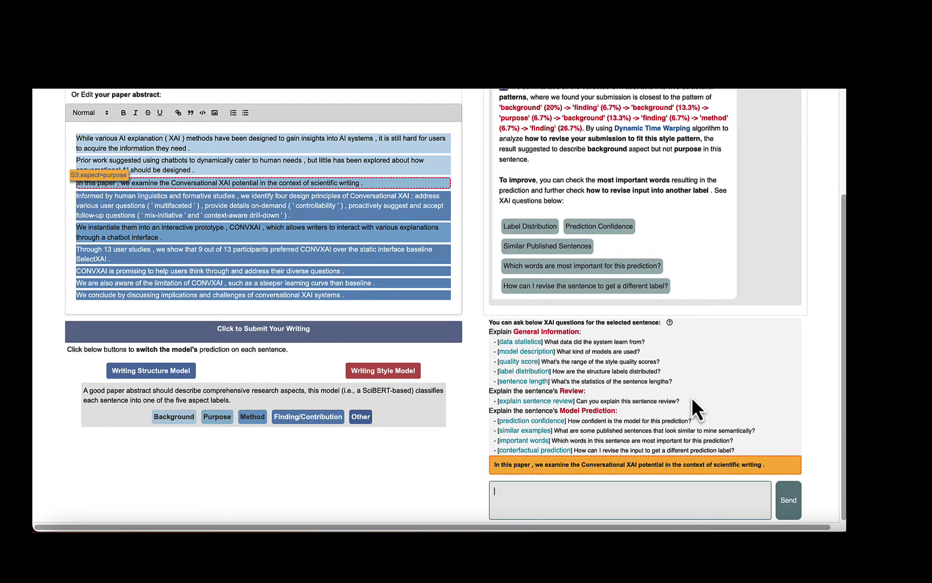
pyautogui.scroll(3, 694, 360)
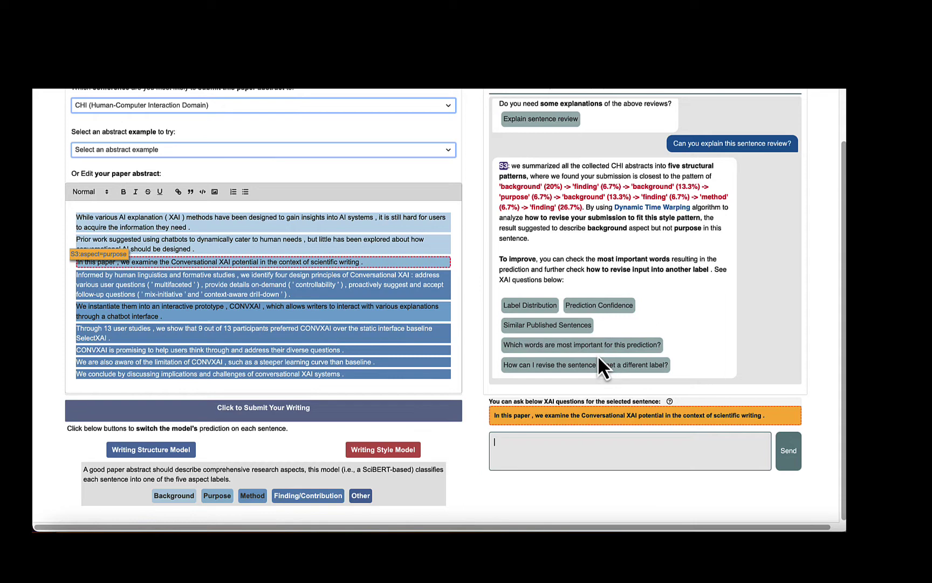
pyautogui.click(529, 305)
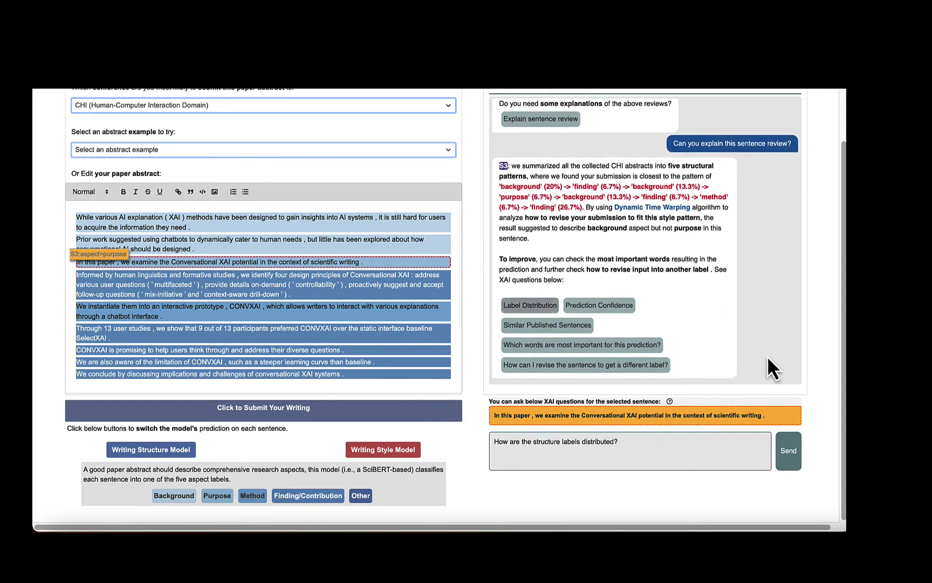
pyautogui.click(785, 465)
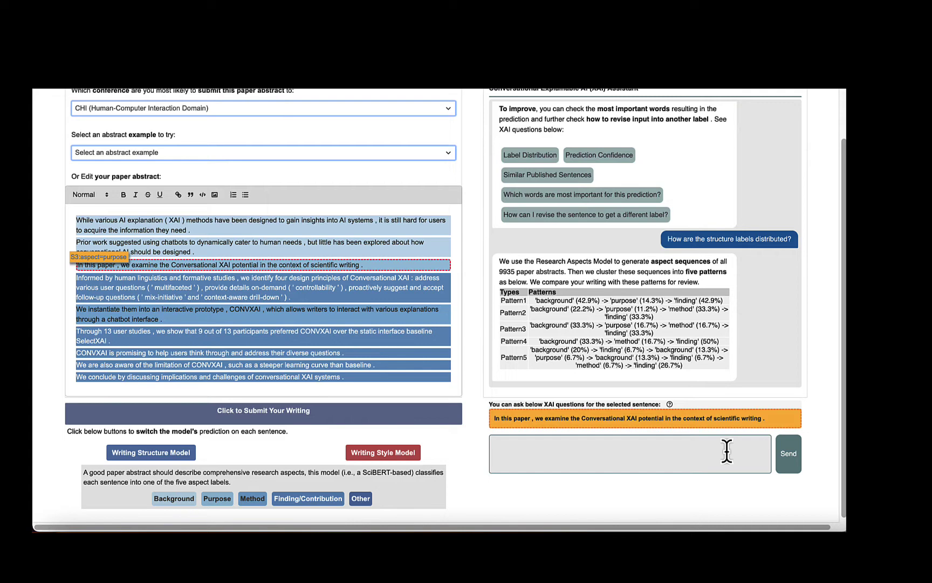
# - Ask 'what kind of models are used?' and glance at the linked SciBERT paper
pyautogui.click(726, 450)
pyautogui.write('what kind')
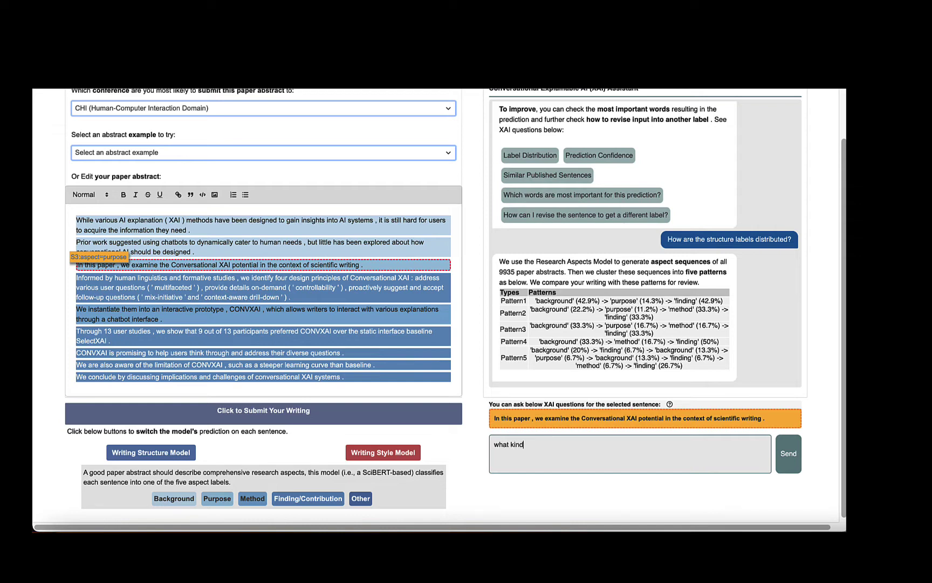
pyautogui.write(' of mod')
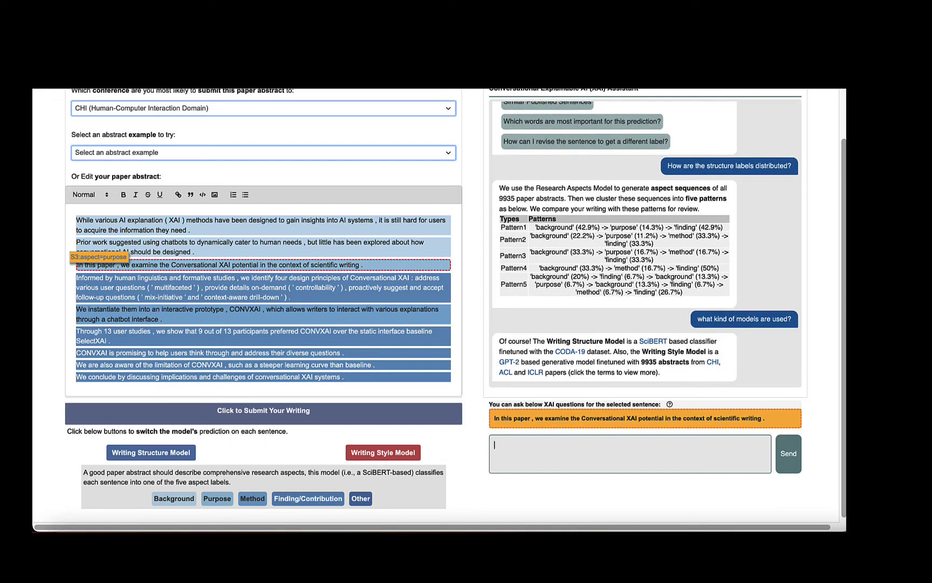
pyautogui.click(649, 341)
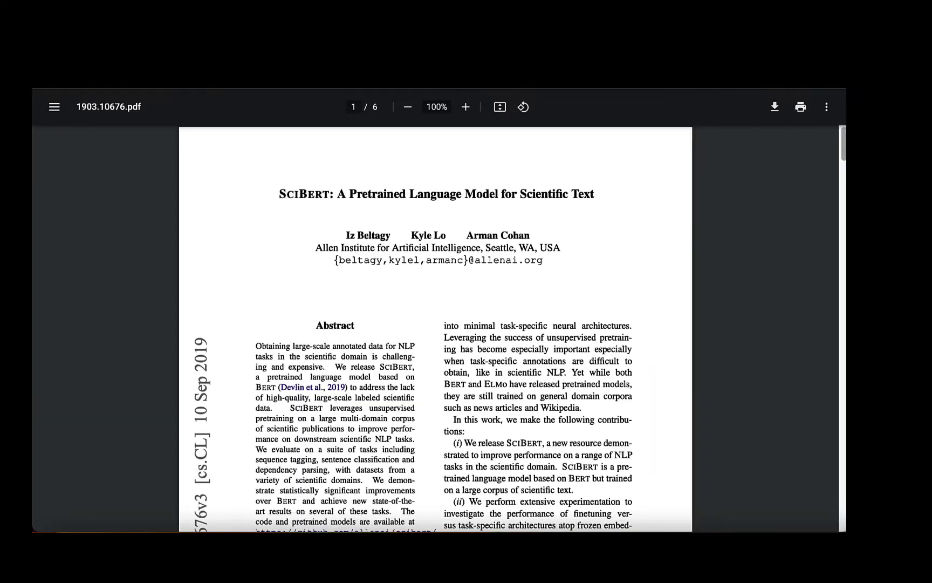
pyautogui.hotkey('ctrl', 'w')
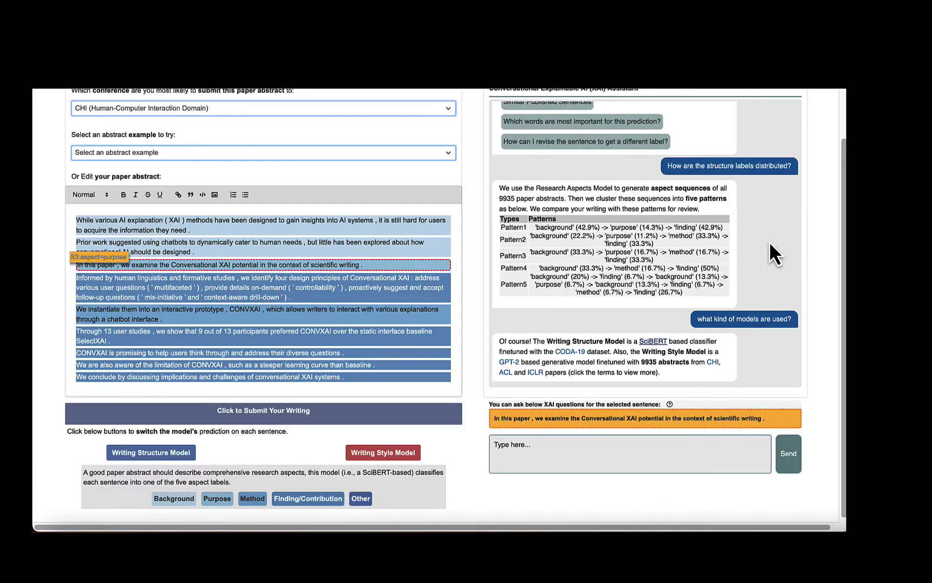
pyautogui.scroll(3, 646, 237)
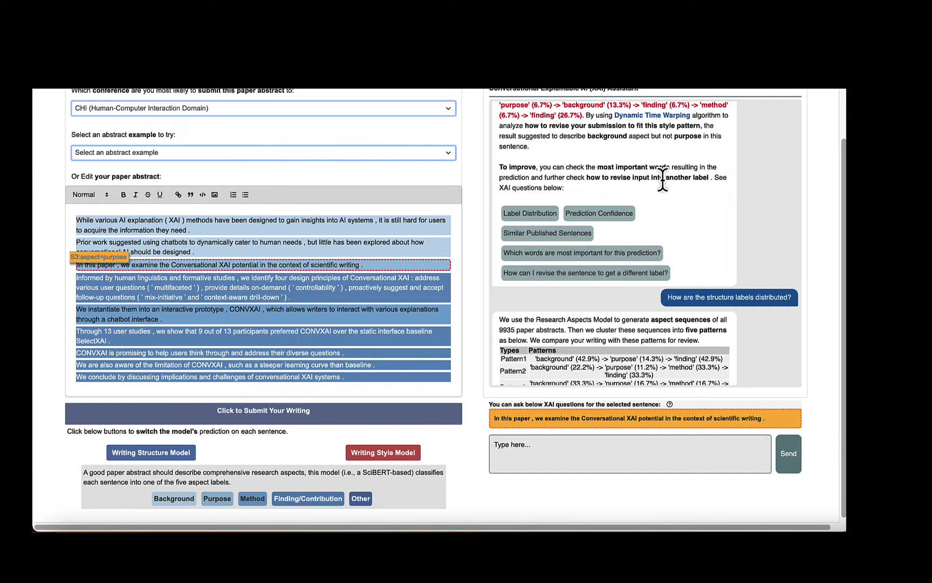
# - Ask which words are most important for S3's prediction, requesting the top 6
pyautogui.click(647, 253)
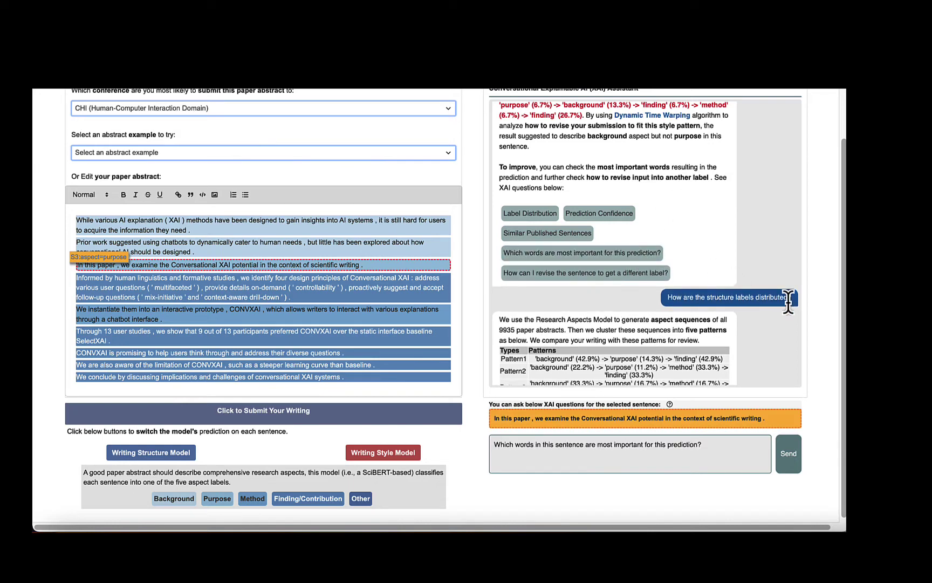
pyautogui.click(795, 465)
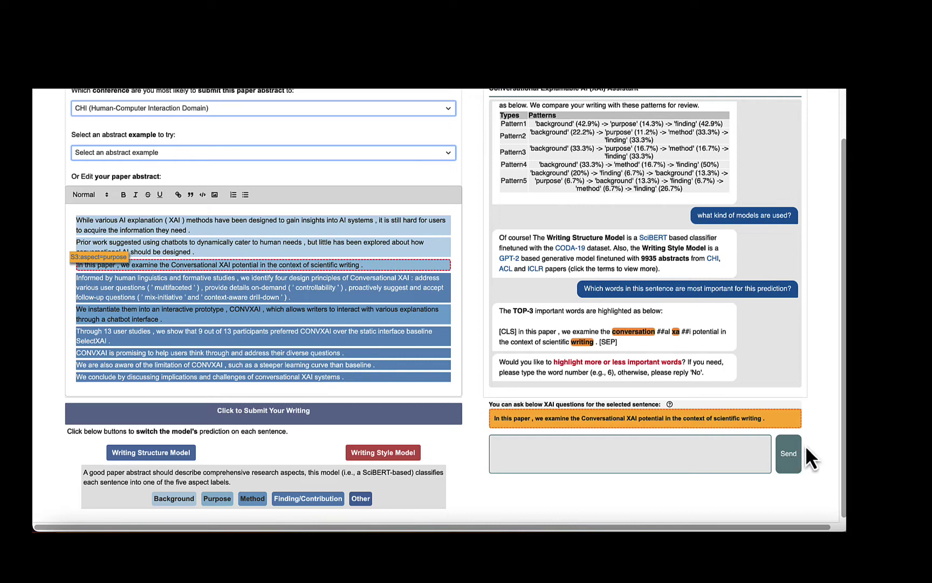
pyautogui.write('6')
pyautogui.click(788, 465)
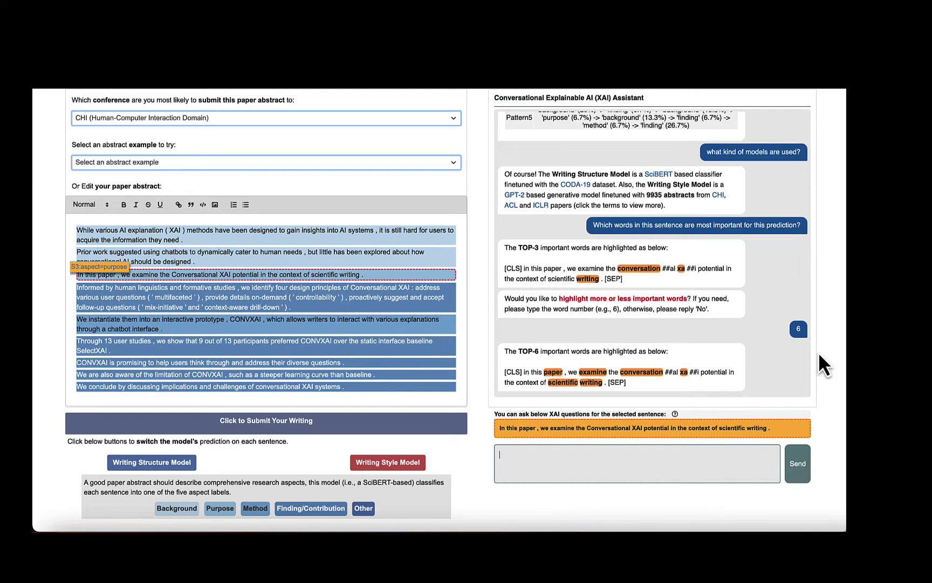
pyautogui.scroll(5, 766, 196)
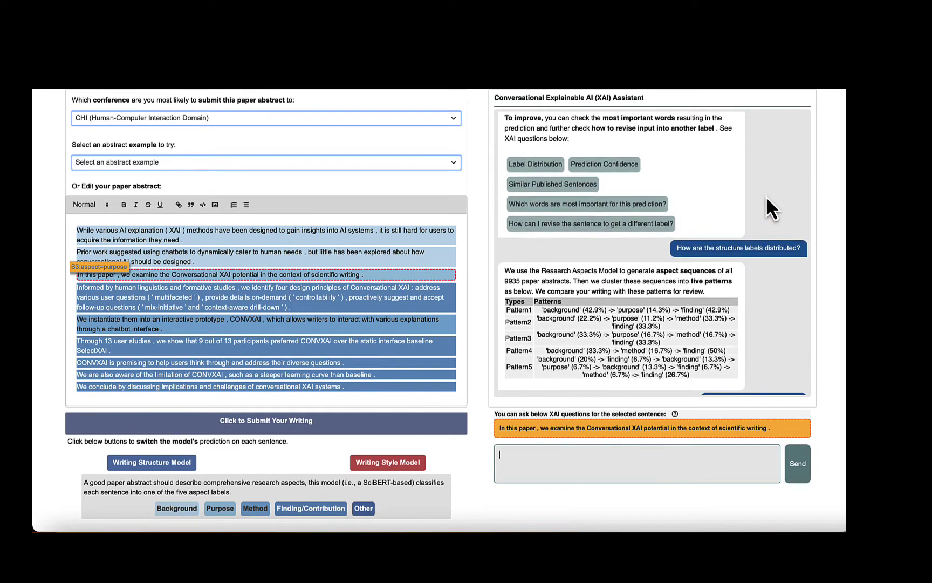
pyautogui.scroll(-3, 789, 235)
# - Ask 'how to revise the input to get a different label?'
pyautogui.write('how to revise')
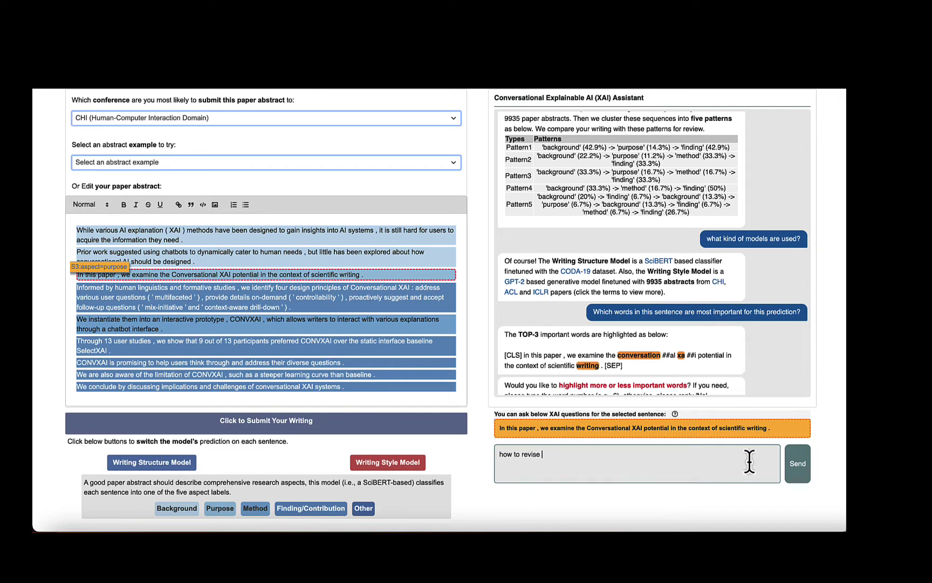
pyautogui.scroll(-2, 801, 353)
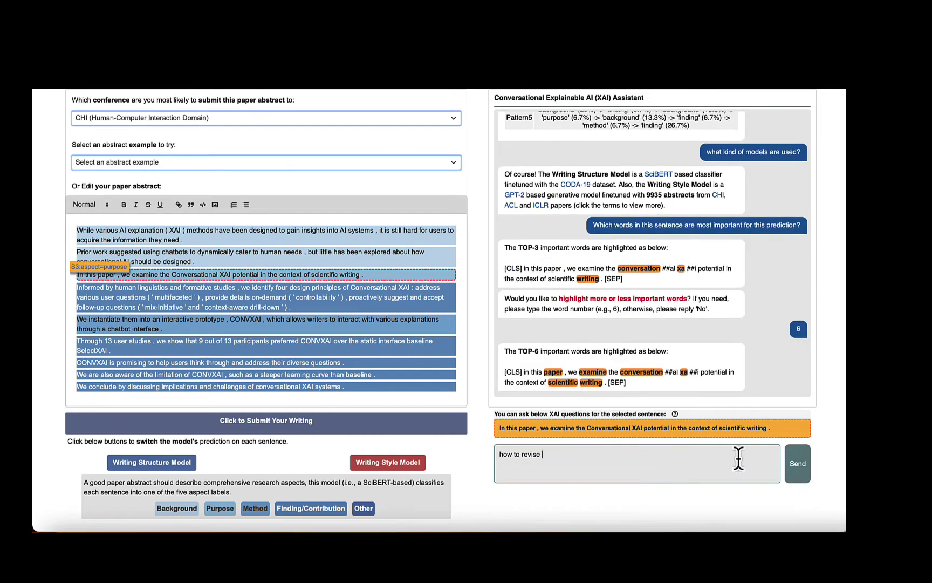
pyautogui.write('to revise the input to get a different label?')
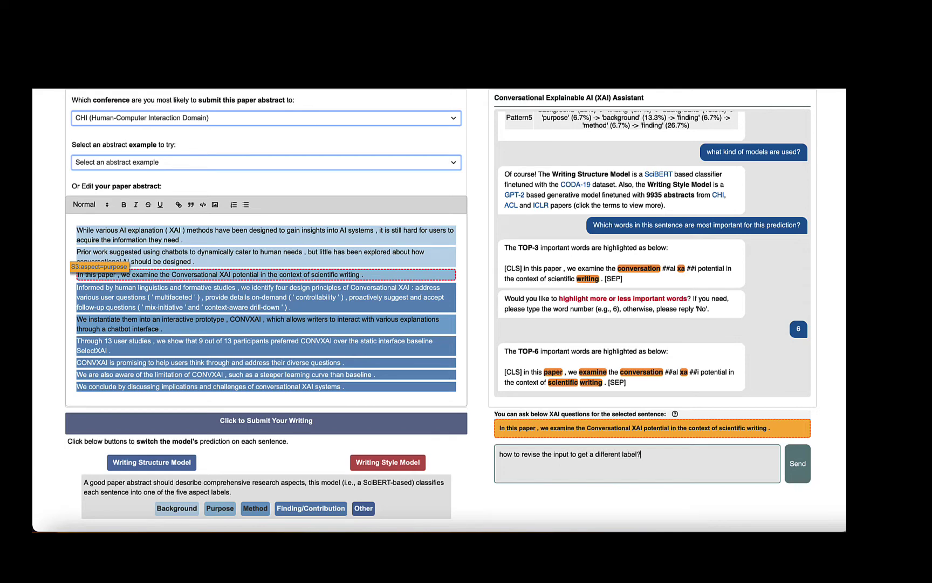
pyautogui.press('Return')
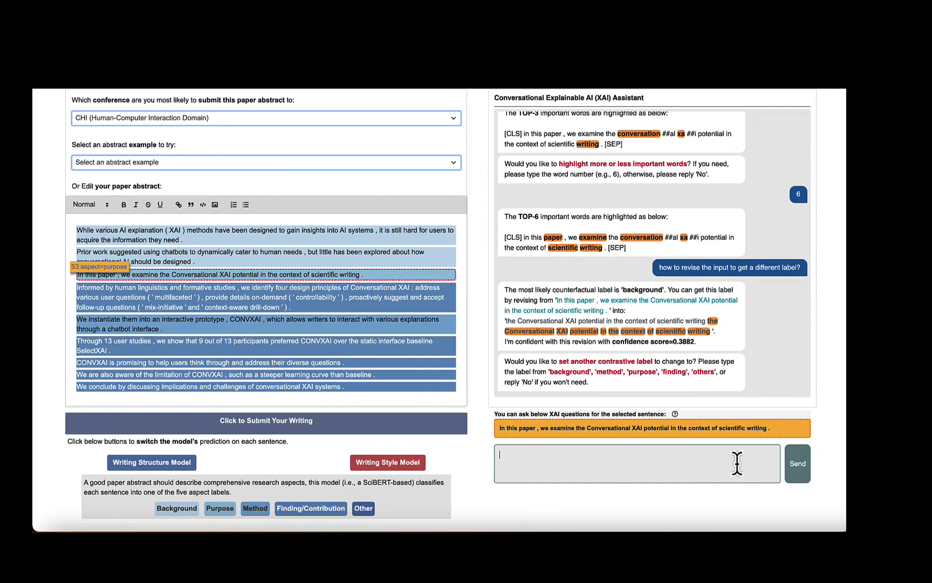
# - Ask 'what are some similar published sentences semantically?' and answer with '6+background'
pyautogui.write('what are some similar publi')
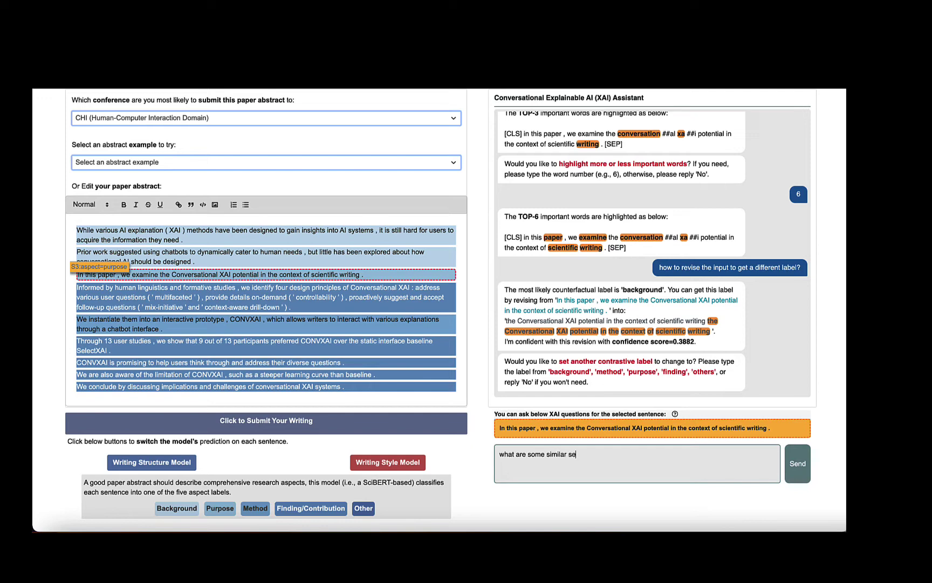
pyautogui.write('she')
pyautogui.press('BackSpace')
pyautogui.press('BackSpace')
pyautogui.write('published sentencese')
pyautogui.press('BackSpace')
pyautogui.write('semantically?')
pyautogui.press('Return')
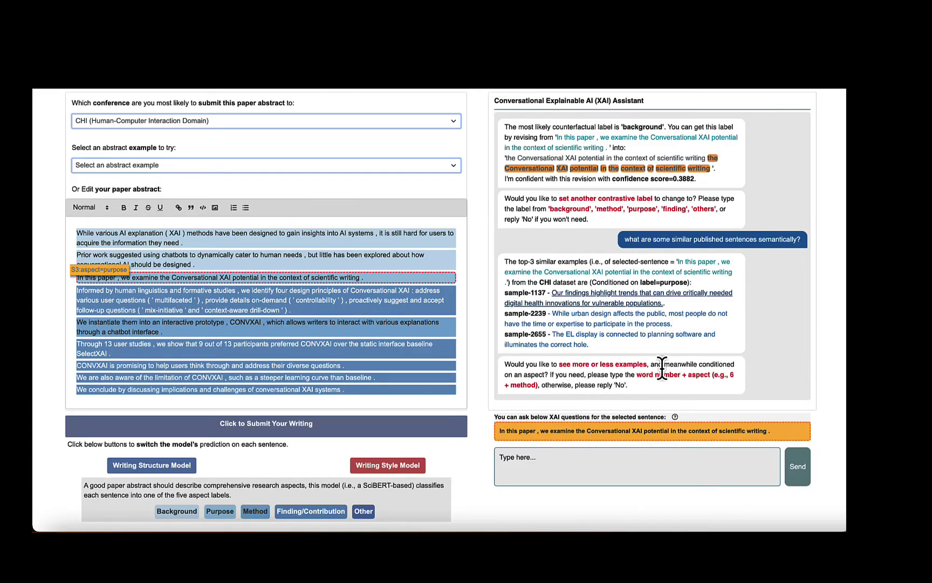
pyautogui.write('6+')
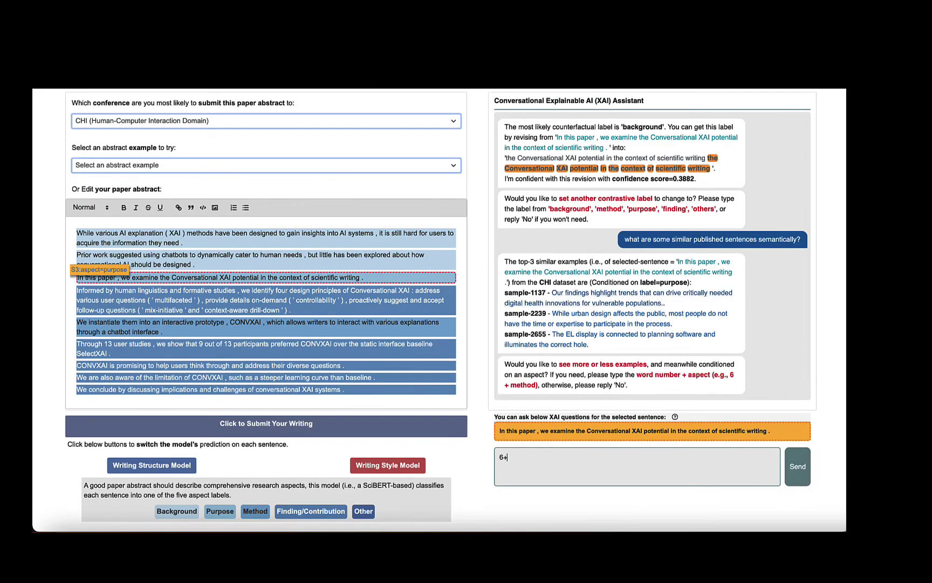
pyautogui.write('background')
pyautogui.click(801, 473)
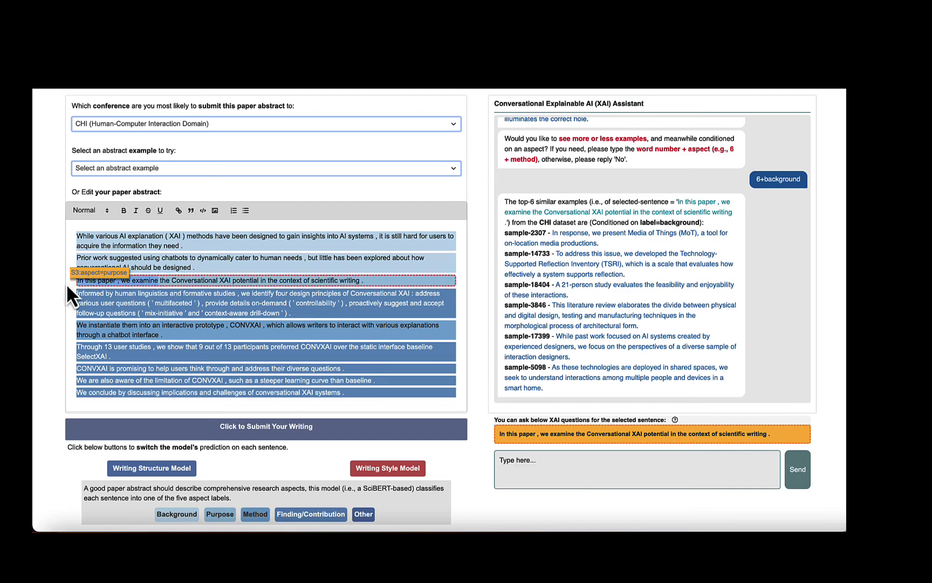
# - Make sentence 3 begin 'There is a lack of study of' and resubmit the abstract
pyautogui.write('There is a laq')
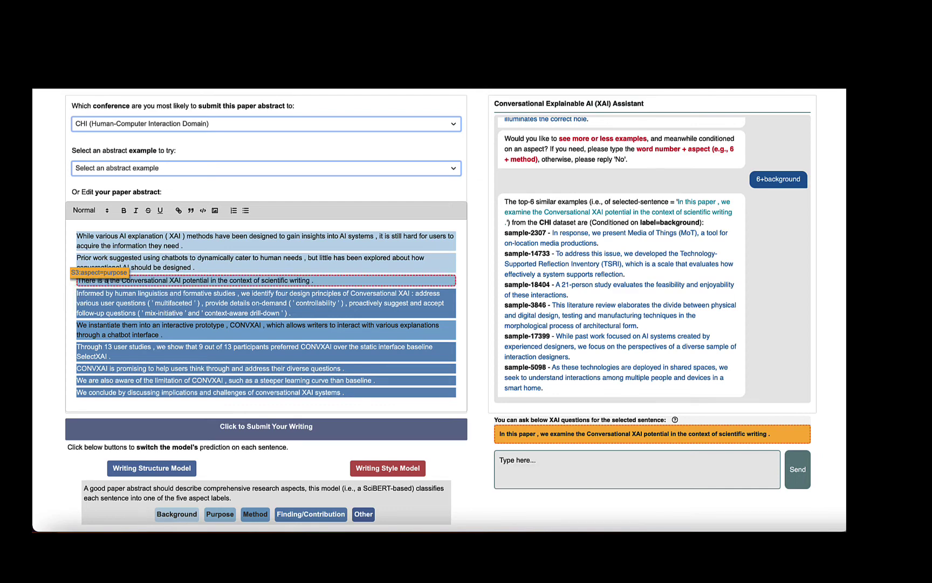
pyautogui.write('k of study of')
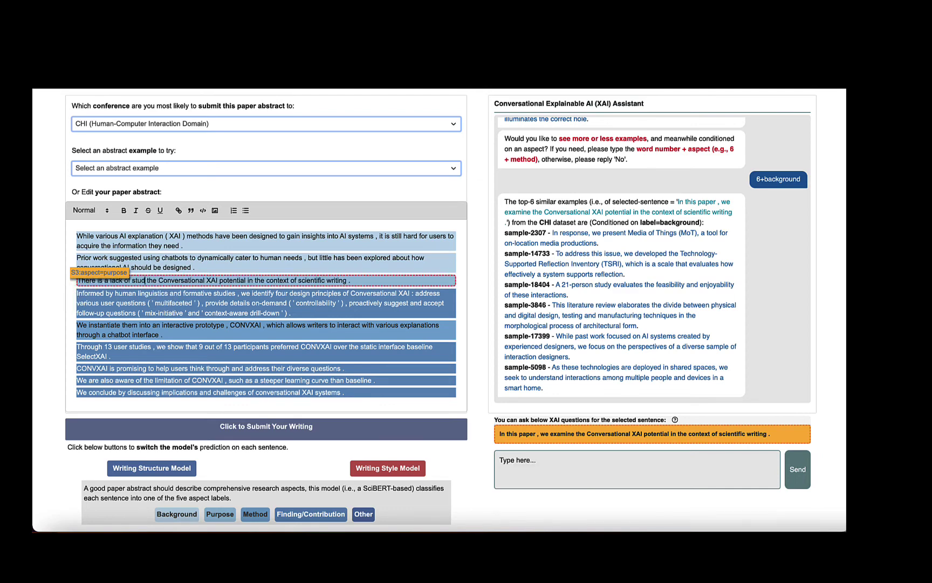
pyautogui.click(176, 427)
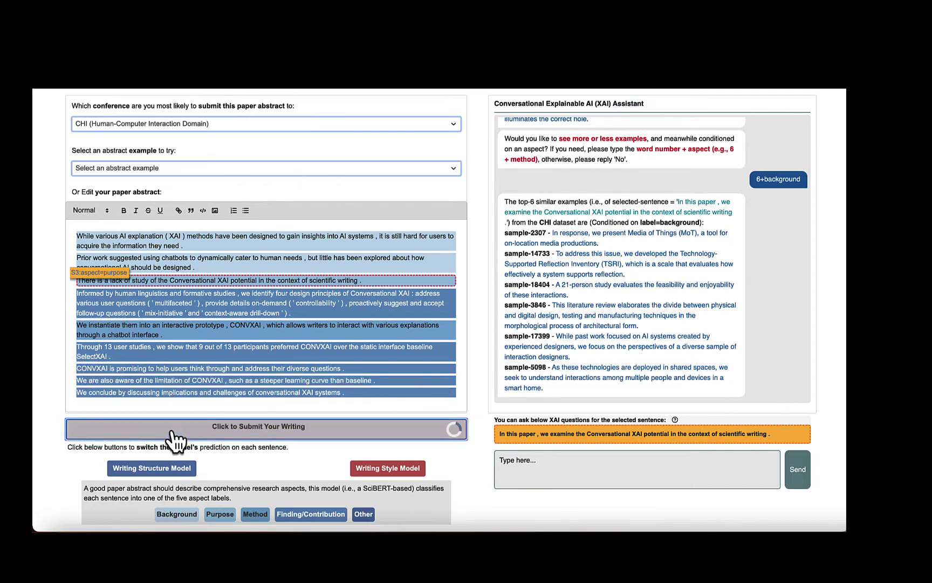